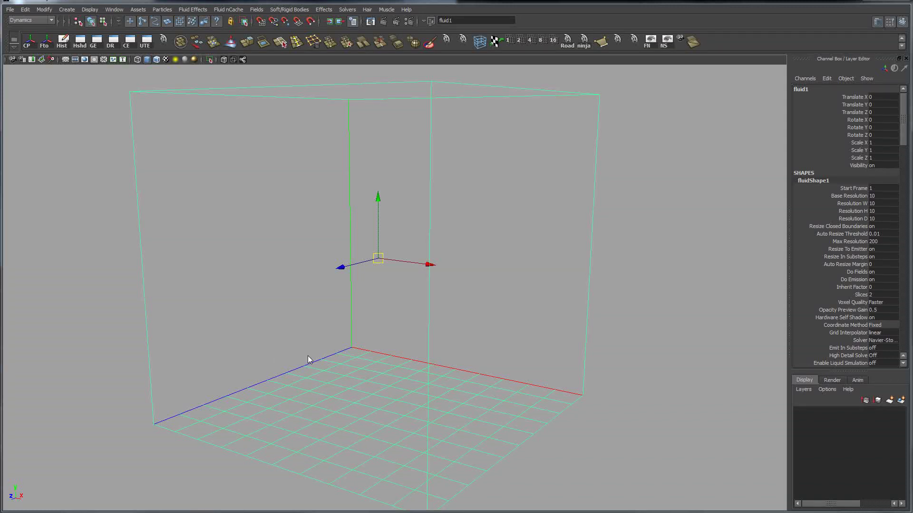
Step: Examine the 3D fluid container and its voxel grid from several angles
mouse_move(306, 361)
alt+mouse_down()
mouse_move(315, 363)
mouse_move(306, 364)
alt+mouse_up()
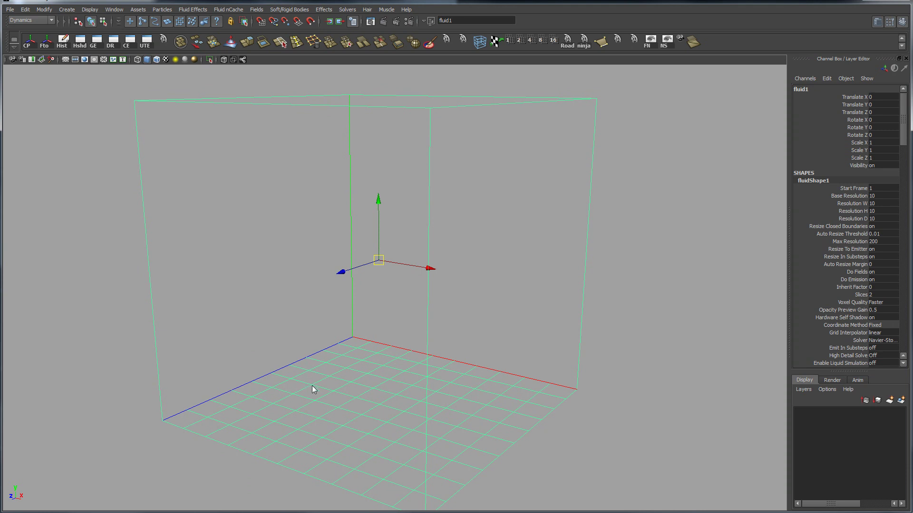
alt+drag(313, 387, 303, 388)
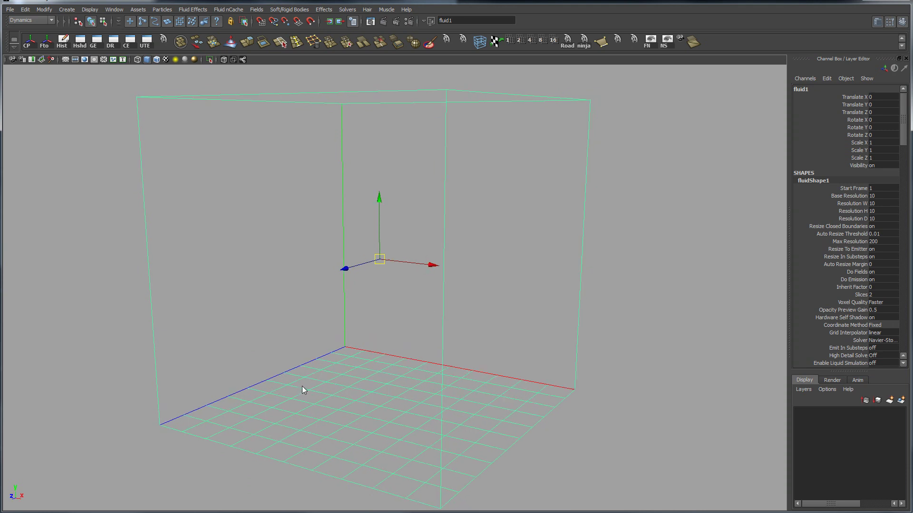
alt+drag(327, 390, 334, 389)
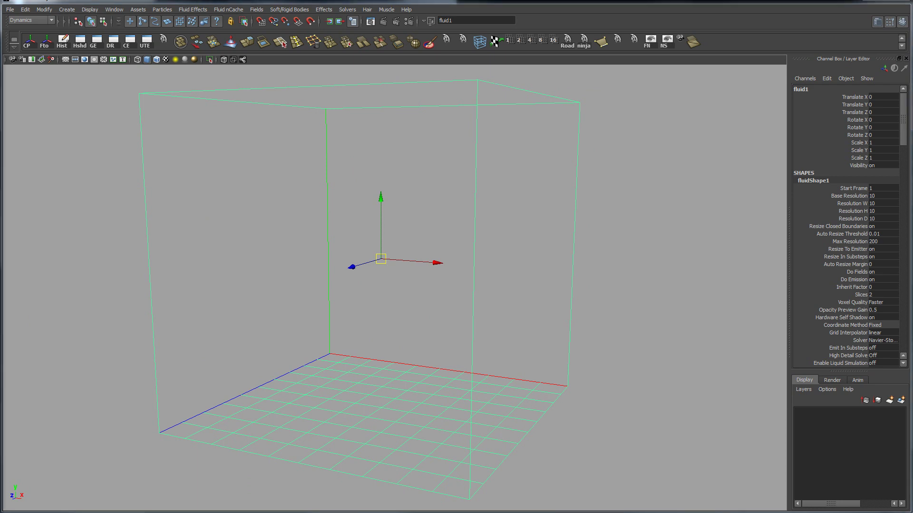
alt+drag(240, 325, 216, 333)
mouse_move(364, 402)
alt+mouse_down()
mouse_move(401, 393)
mouse_move(378, 397)
alt+mouse_up()
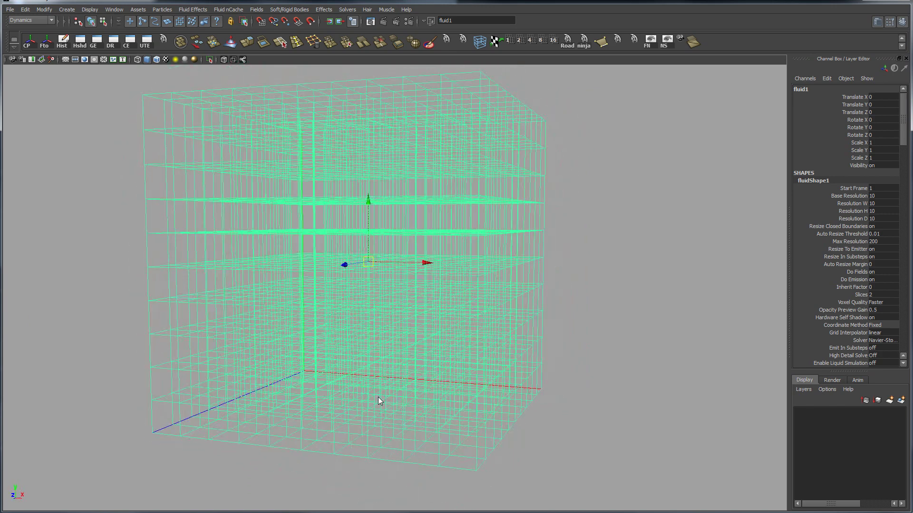
alt+drag(317, 412, 416, 284)
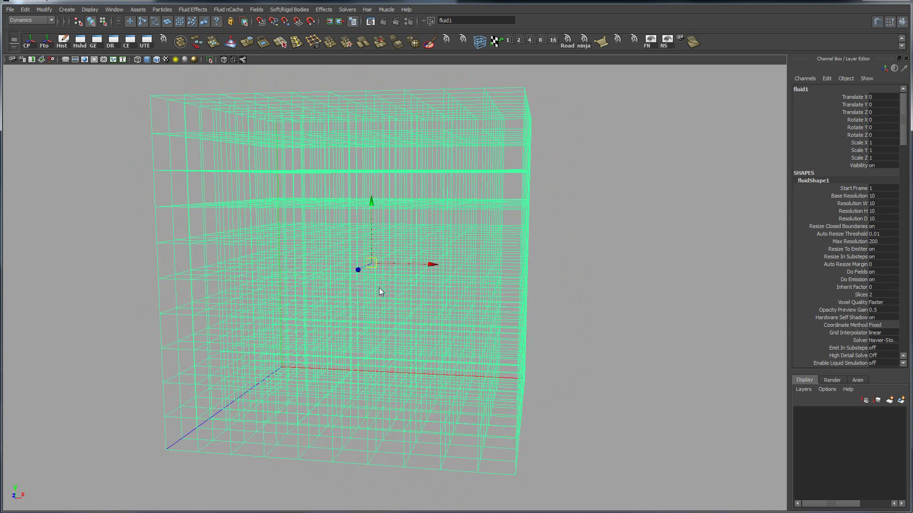
alt+drag(379, 289, 318, 185)
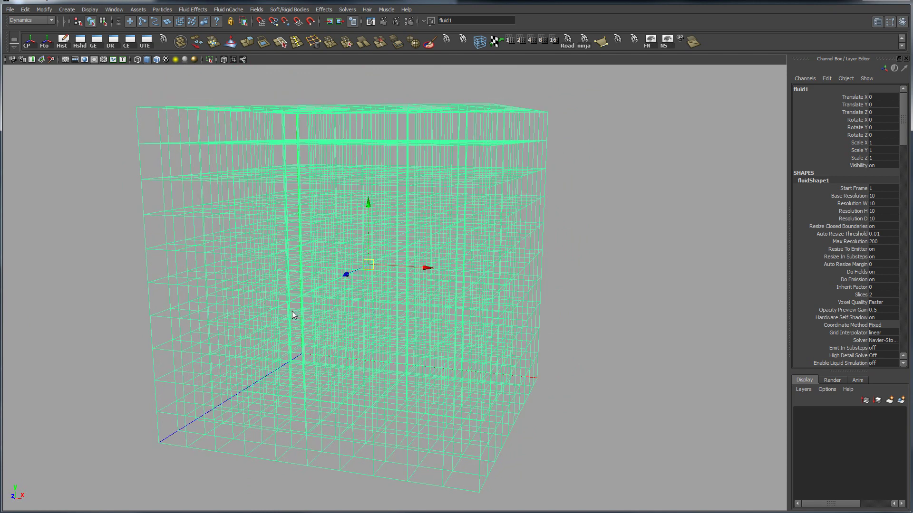
alt+drag(351, 307, 351, 326)
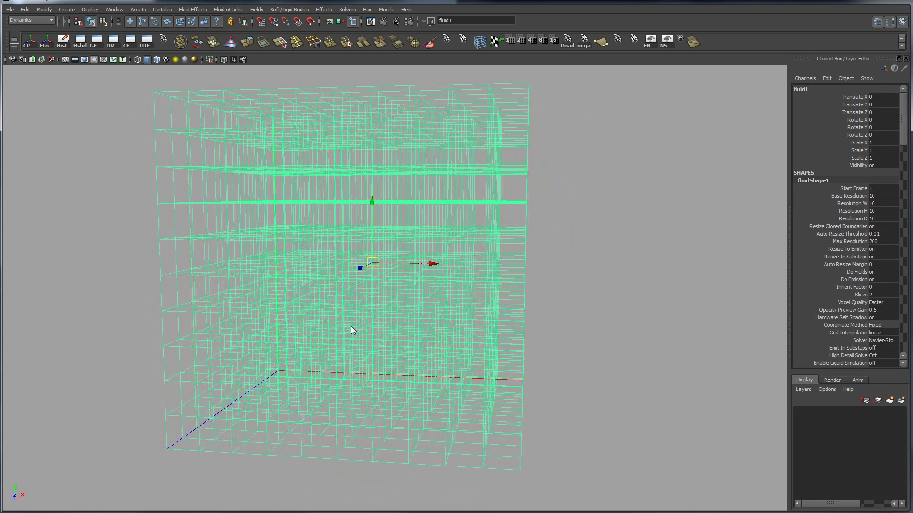
alt+drag(319, 289, 300, 297)
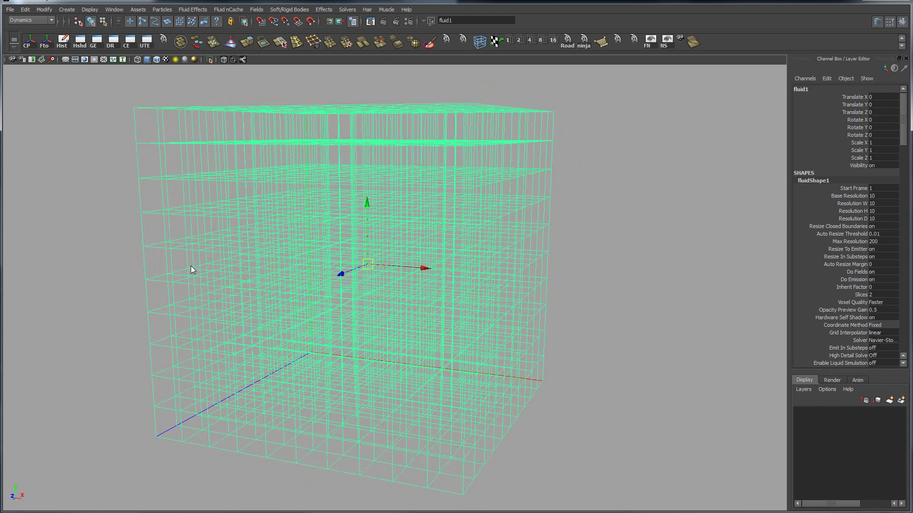
alt+drag(192, 267, 217, 332)
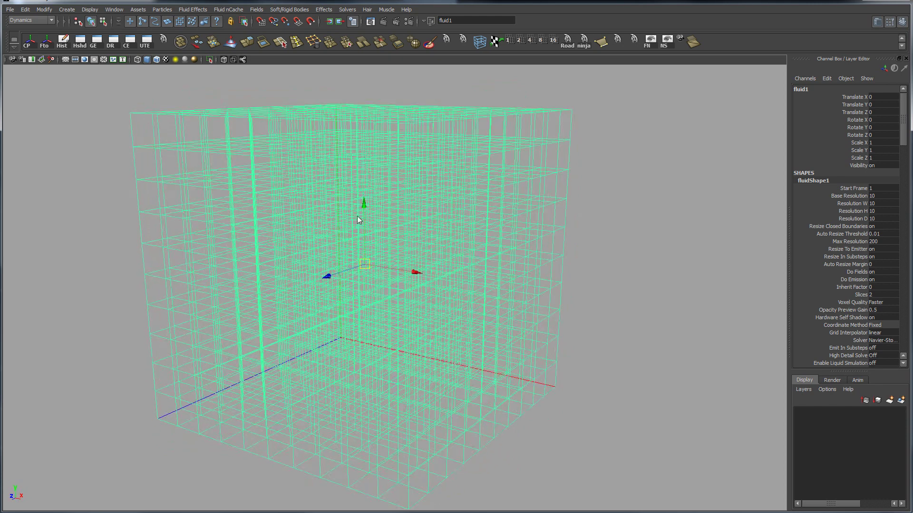
alt+drag(359, 338, 347, 346)
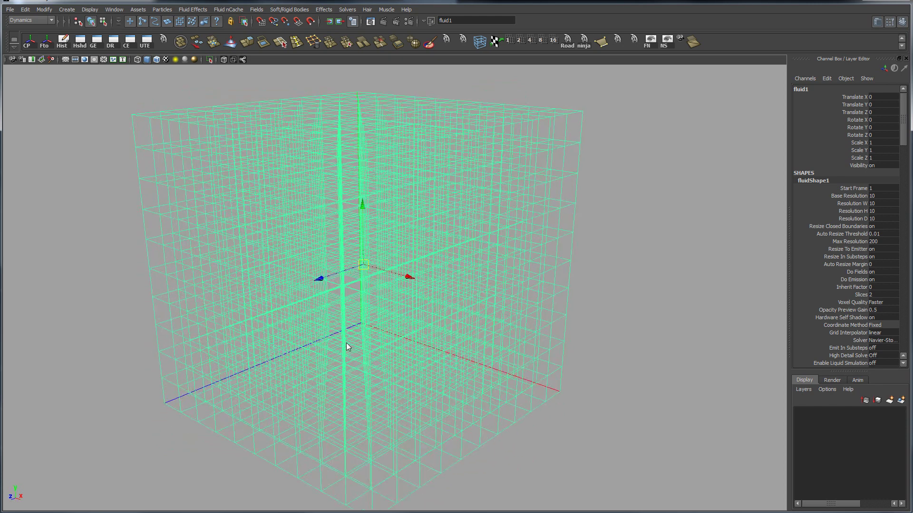
alt+drag(164, 196, 180, 204)
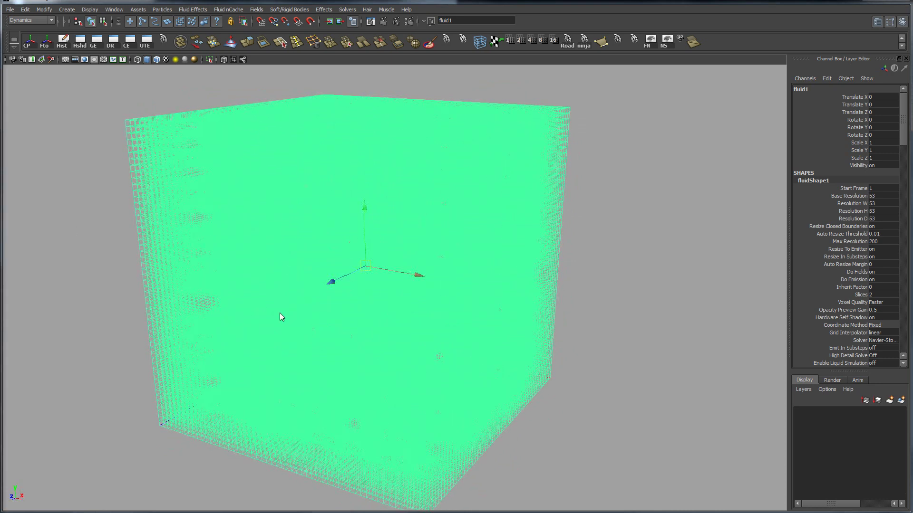
alt+drag(266, 284, 252, 282)
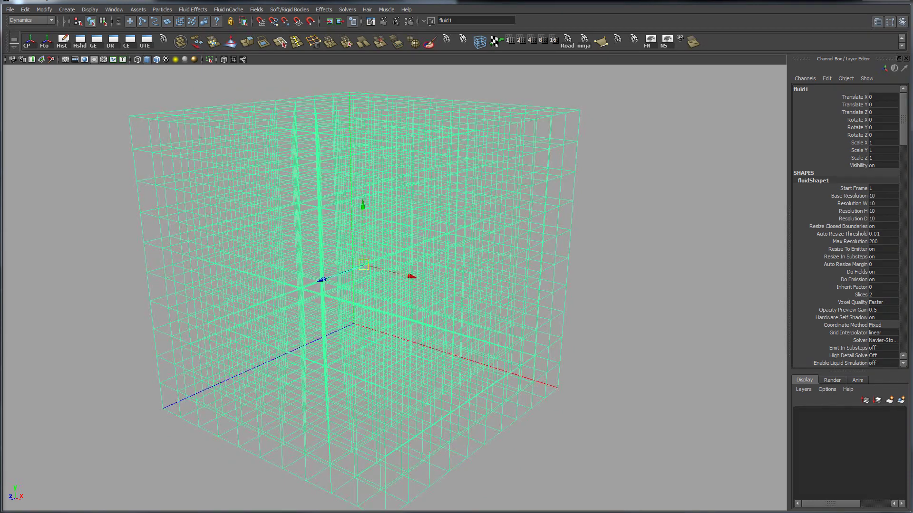
alt+drag(274, 276, 190, 175)
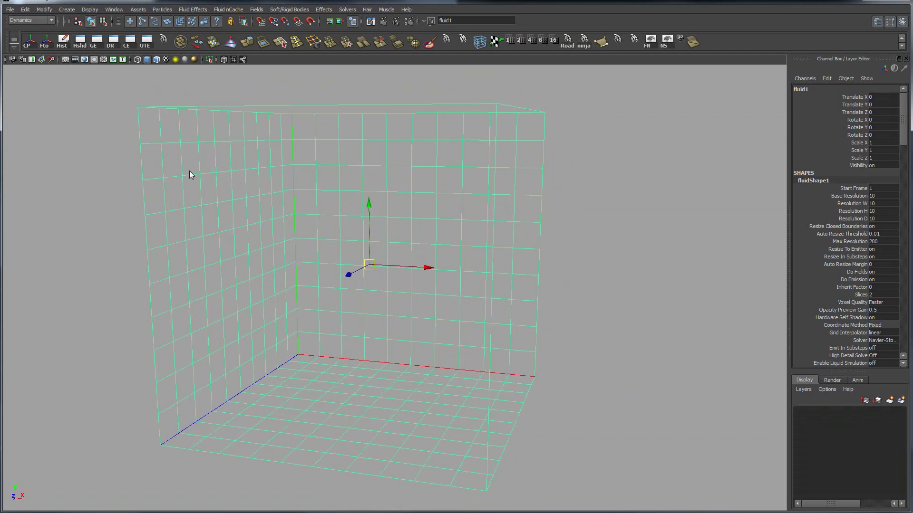
Step: Paint a broad patch of density onto a slice inside the fluid container with the Paint Fluids Tool
click(229, 10)
mouse_move(192, 10)
mouse_move(201, 41)
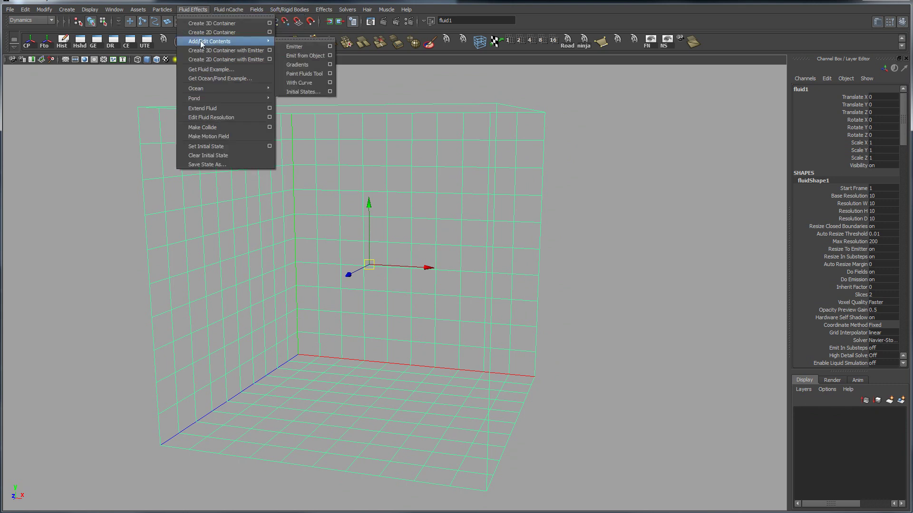
click(300, 73)
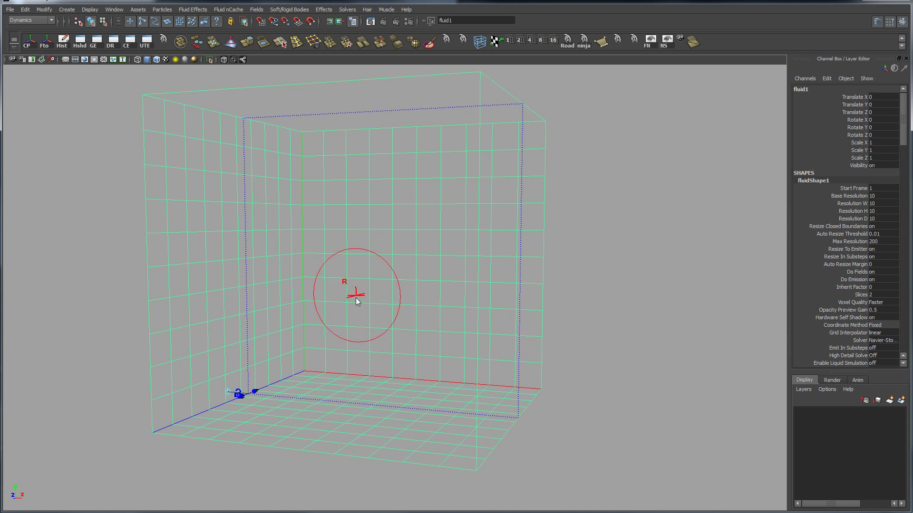
mouse_move(357, 295)
mouse_down()
mouse_move(360, 224)
mouse_move(356, 283)
mouse_move(332, 261)
mouse_move(375, 283)
mouse_move(329, 310)
mouse_move(323, 395)
mouse_up()
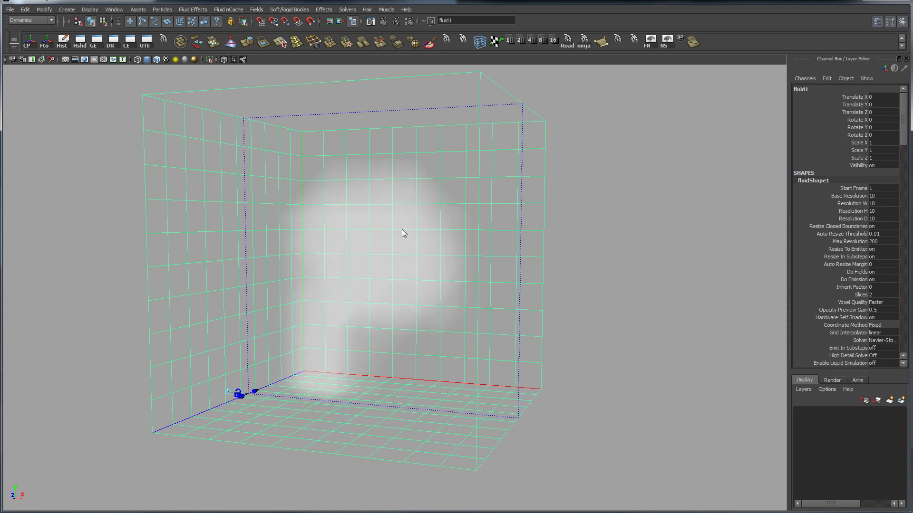
Step: Switch from painting to the Move tool and display the painted fluid as wireframe
mouse_move(396, 258)
alt+mouse_down()
mouse_move(385, 263)
mouse_move(407, 265)
mouse_move(380, 257)
mouse_move(396, 268)
mouse_move(449, 269)
mouse_move(420, 281)
mouse_move(428, 285)
alt+mouse_up()
key(w)
alt+right_drag(428, 285, 472, 284)
key(4)
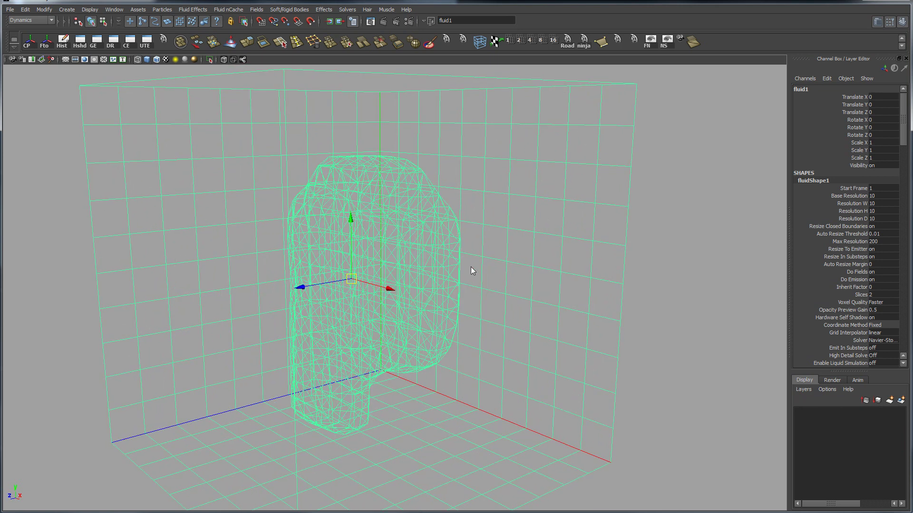
Step: Inspect the numeric density values of the voxels within the painted fluid shape
alt+drag(472, 271, 304, 322)
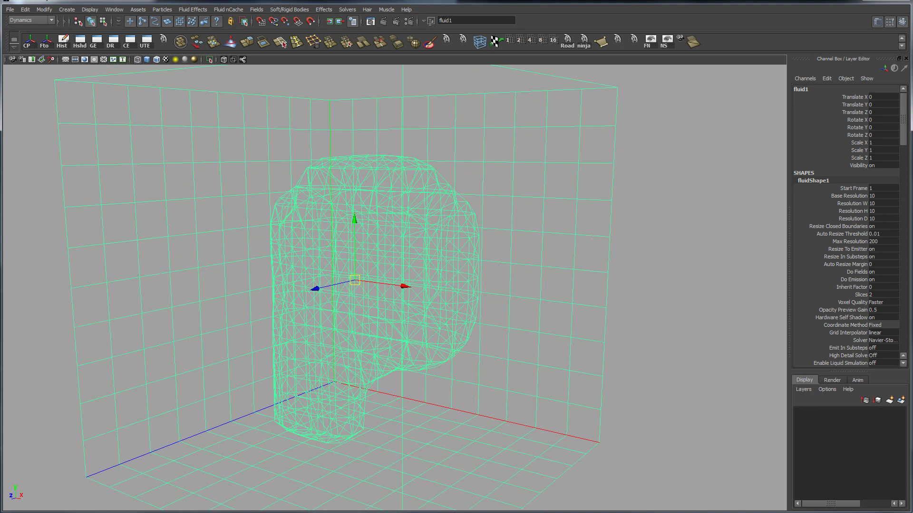
alt+drag(316, 266, 367, 254)
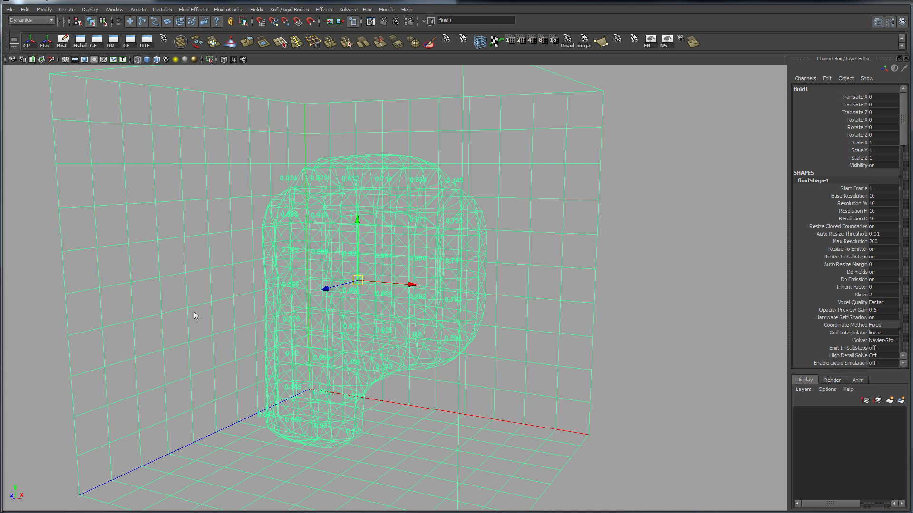
alt+drag(246, 306, 315, 267)
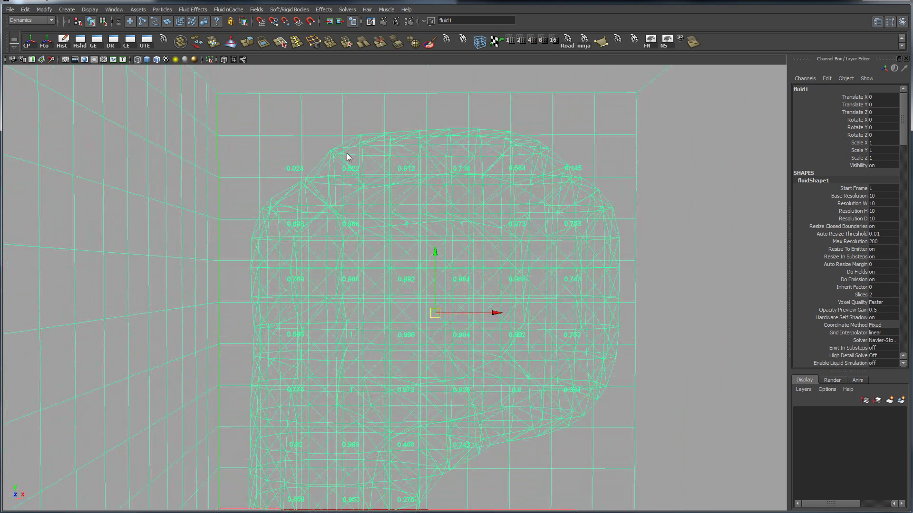
alt+drag(307, 161, 309, 186)
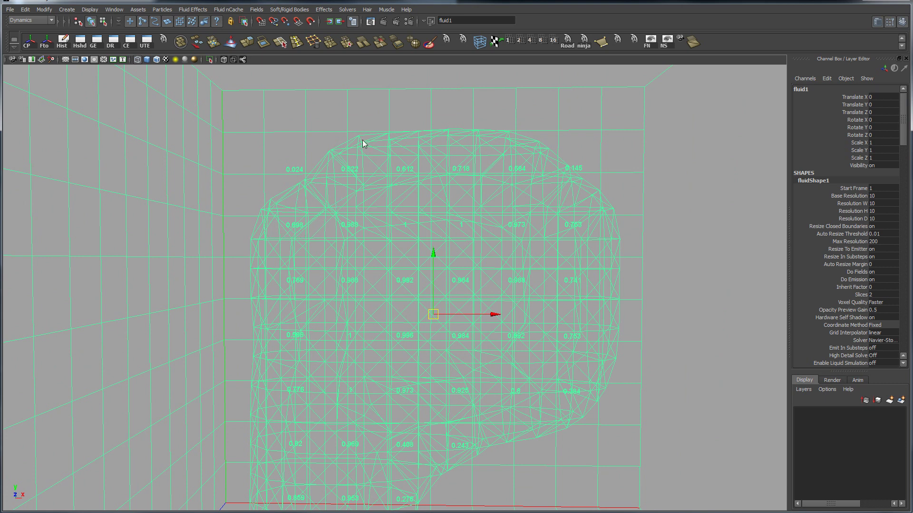
alt+drag(418, 230, 302, 214)
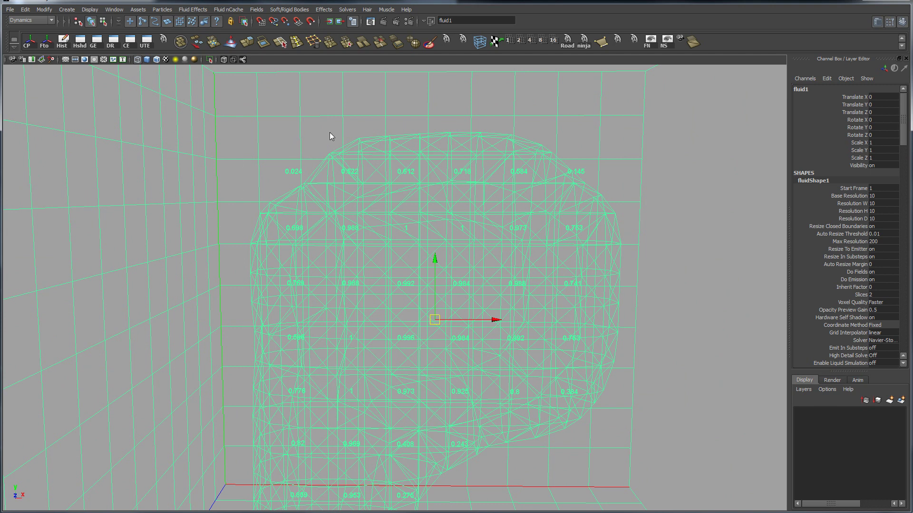
alt+drag(300, 179, 352, 185)
alt+drag(409, 233, 411, 261)
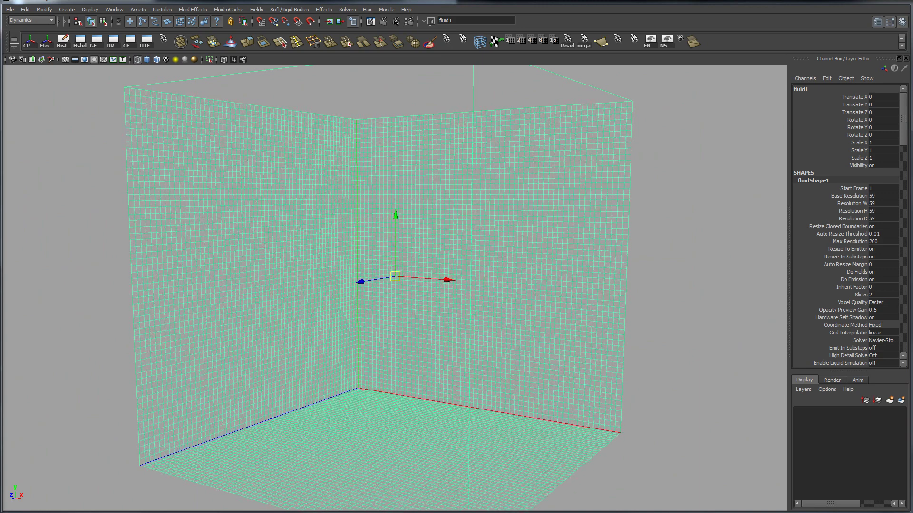
Step: Paint a bent density stroke and a rounded dab beneath it in the finer-resolution container with the Paint Fluids Tool, using shaded display
alt+drag(290, 286, 315, 286)
scroll(315, 286, down, 1)
click(192, 10)
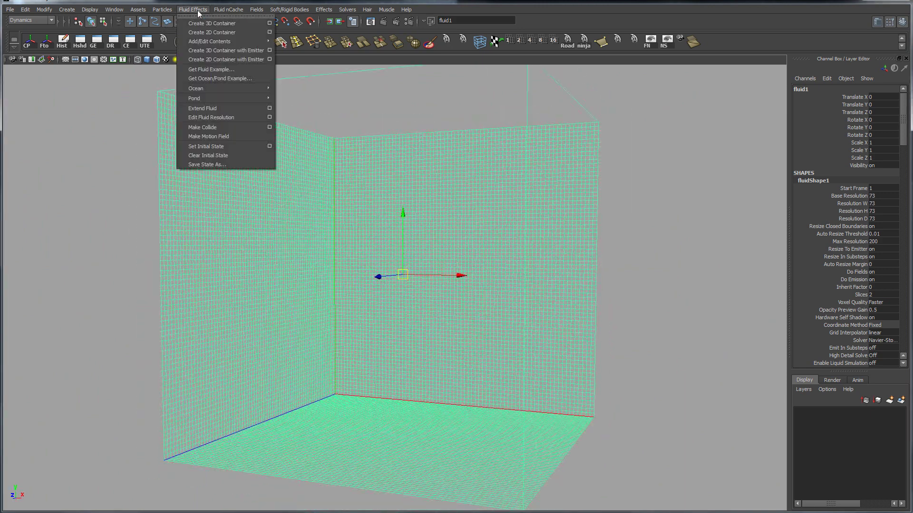
mouse_move(228, 42)
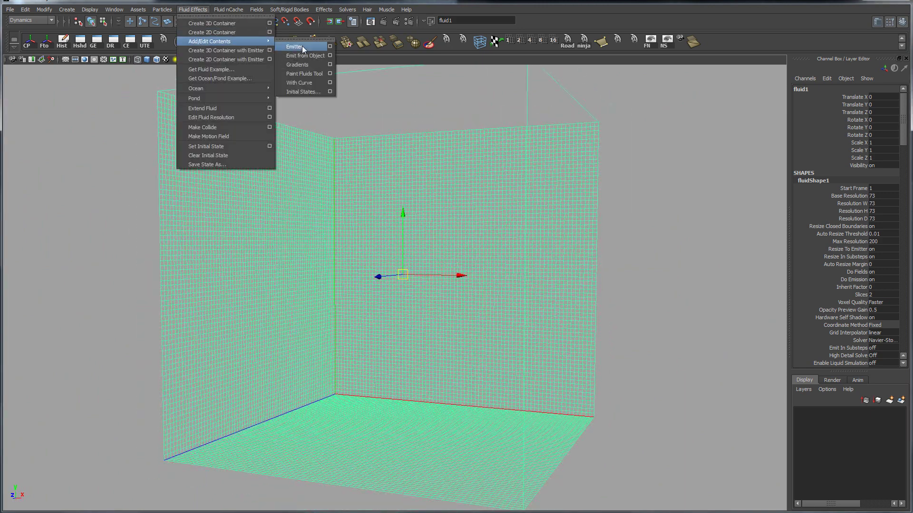
click(307, 74)
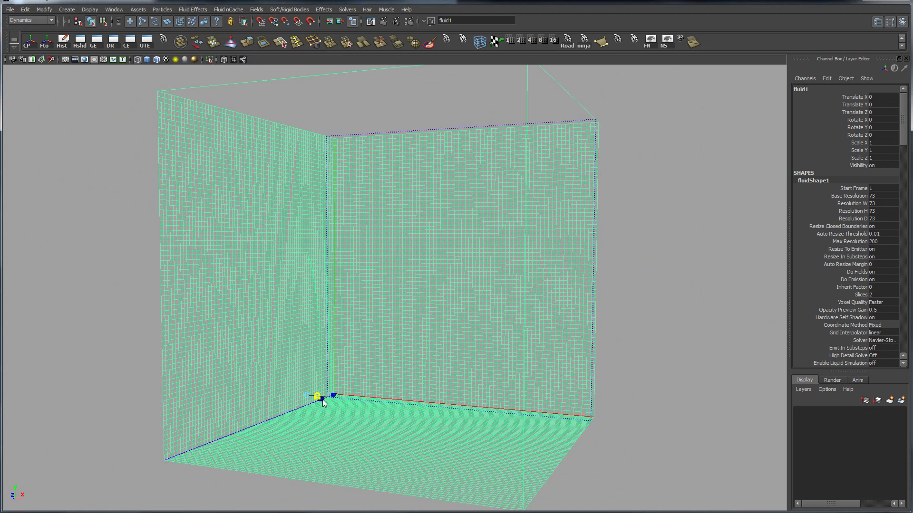
alt+drag(320, 398, 339, 356)
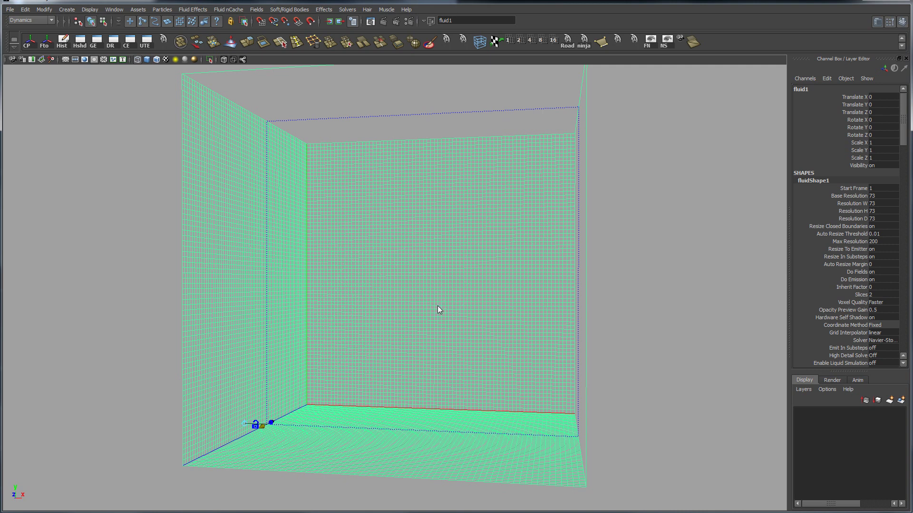
key([)
key(5)
alt+drag(437, 306, 423, 304)
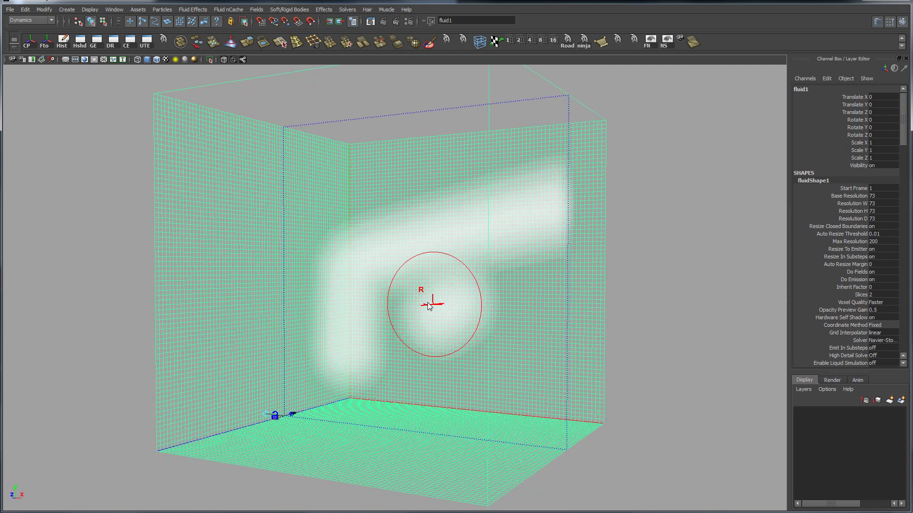
key(q)
key(w)
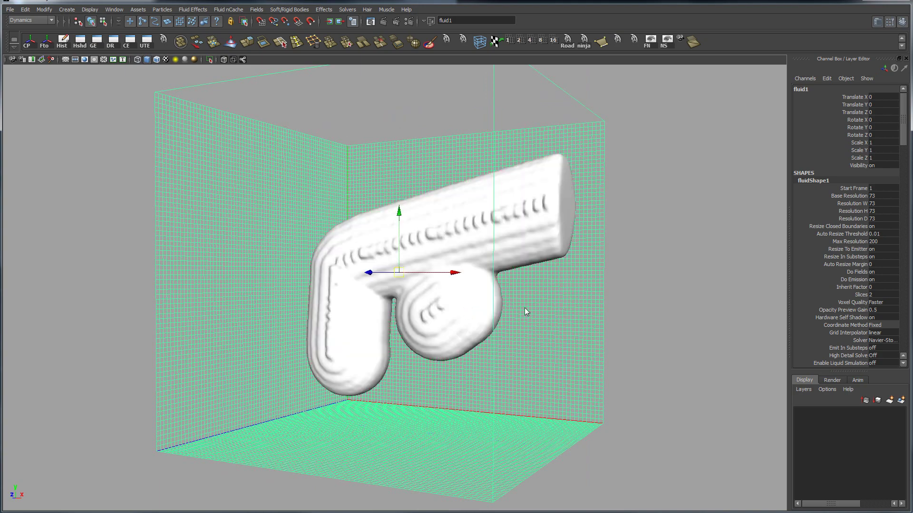
Step: Examine the surface detail of the shaded fluid shape in the finer-resolution container from several angles
alt+drag(524, 307, 547, 296)
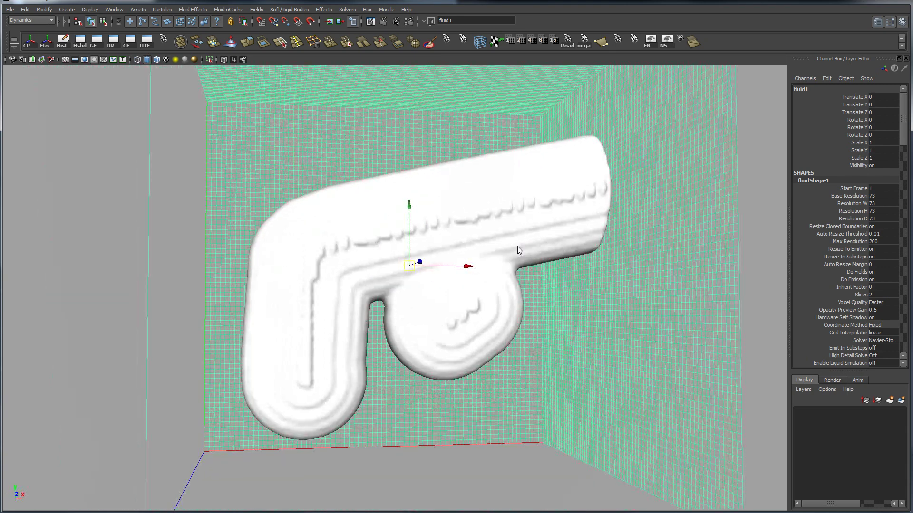
alt+drag(517, 246, 461, 234)
alt+drag(480, 269, 461, 272)
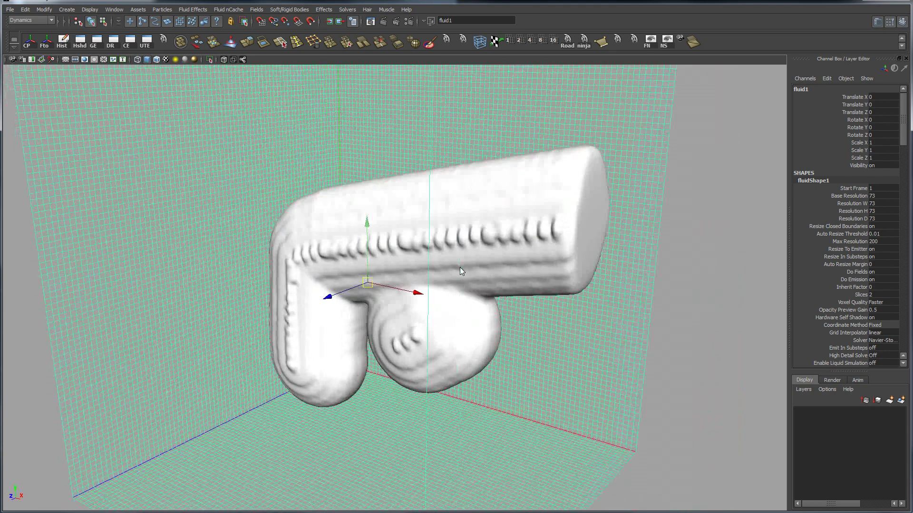
alt+drag(469, 238, 477, 244)
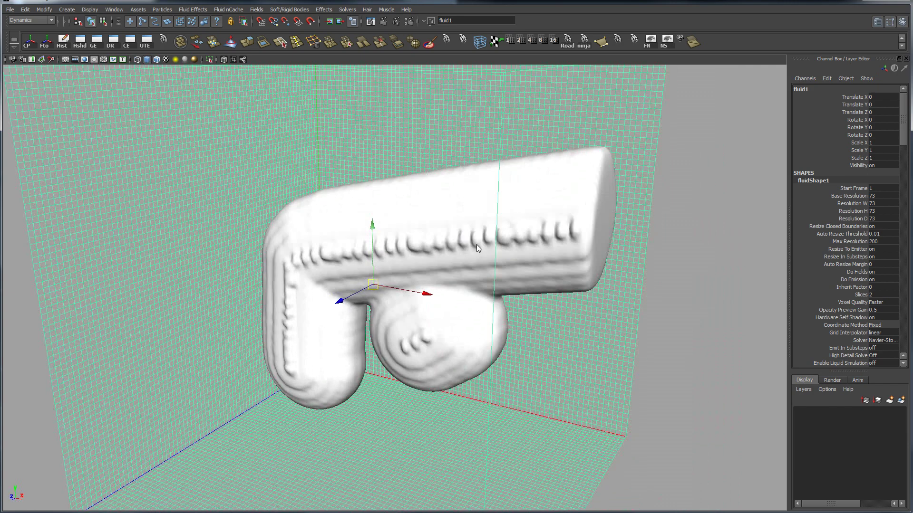
alt+drag(365, 268, 453, 276)
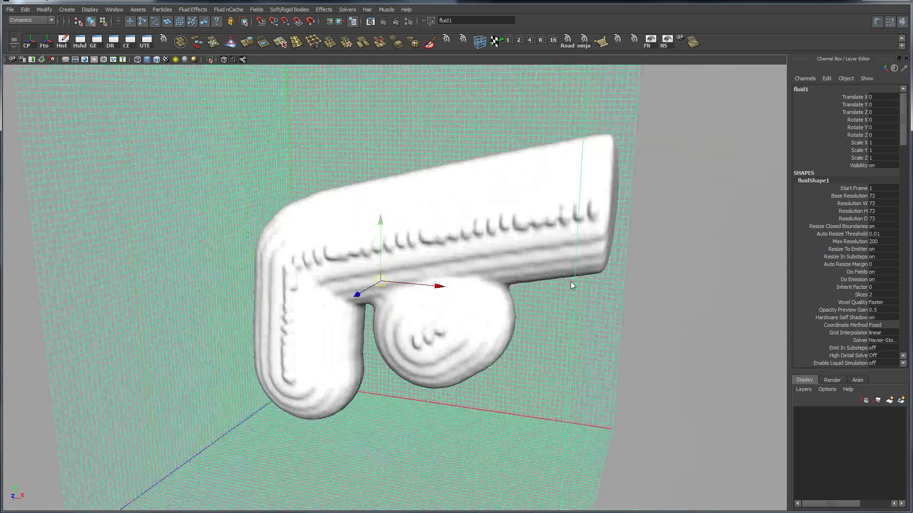
alt+drag(556, 273, 261, 274)
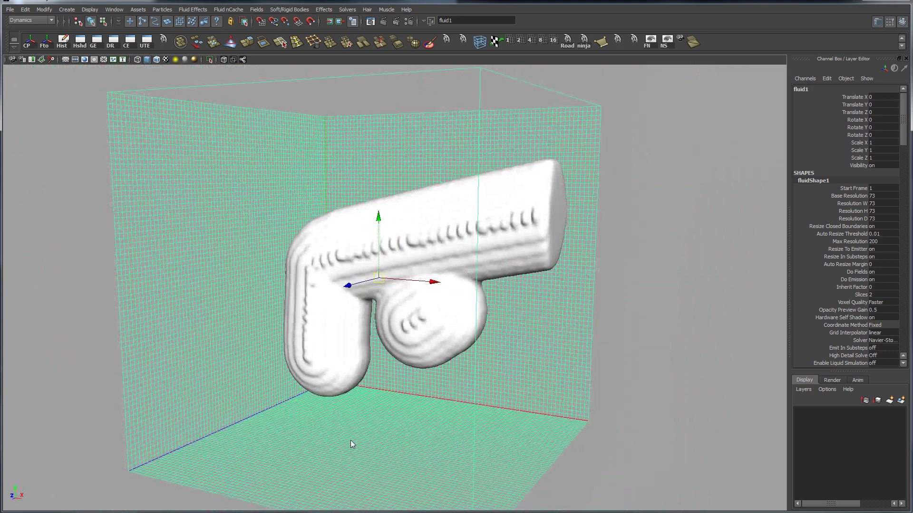
alt+drag(413, 289, 410, 214)
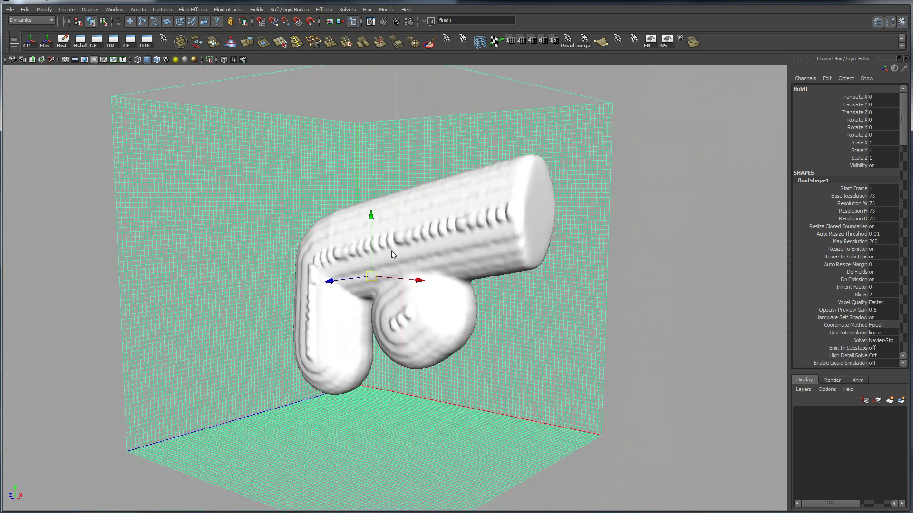
alt+drag(392, 255, 442, 264)
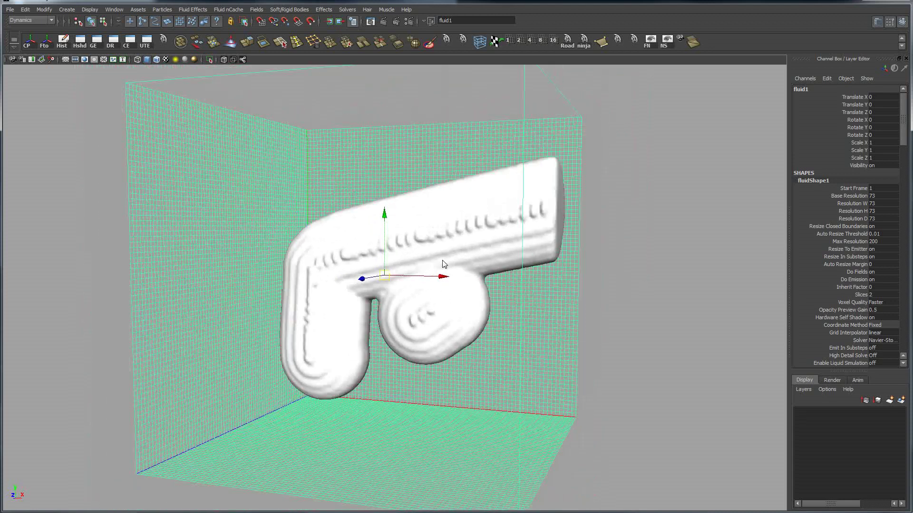